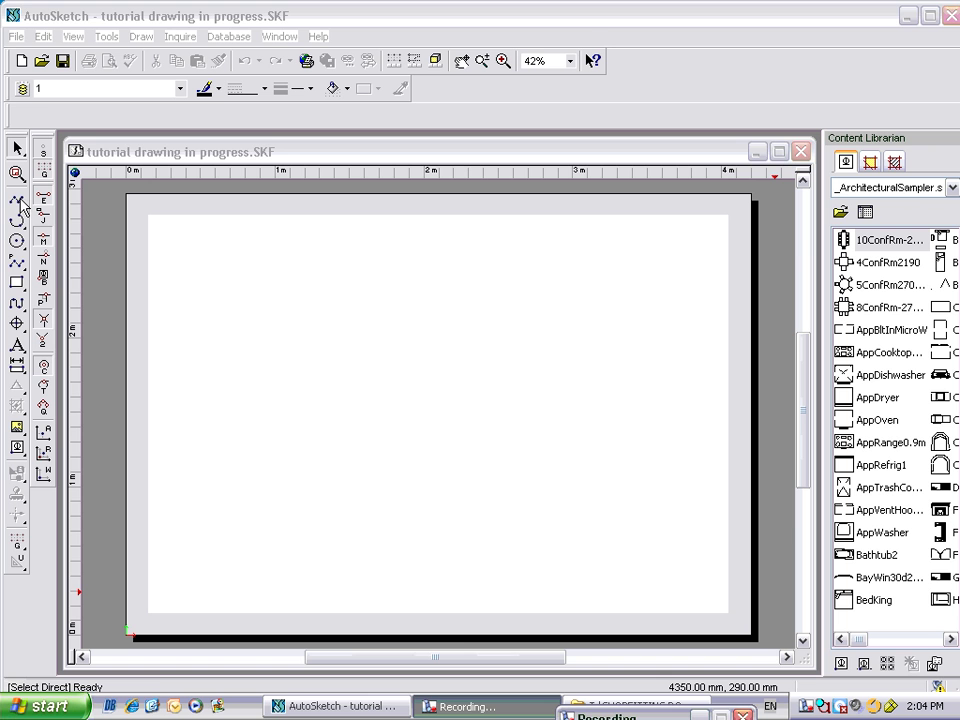
Activate the Line Multiple tool for drawing connected lines on the blank tutorial drawing
left_click(20, 203)
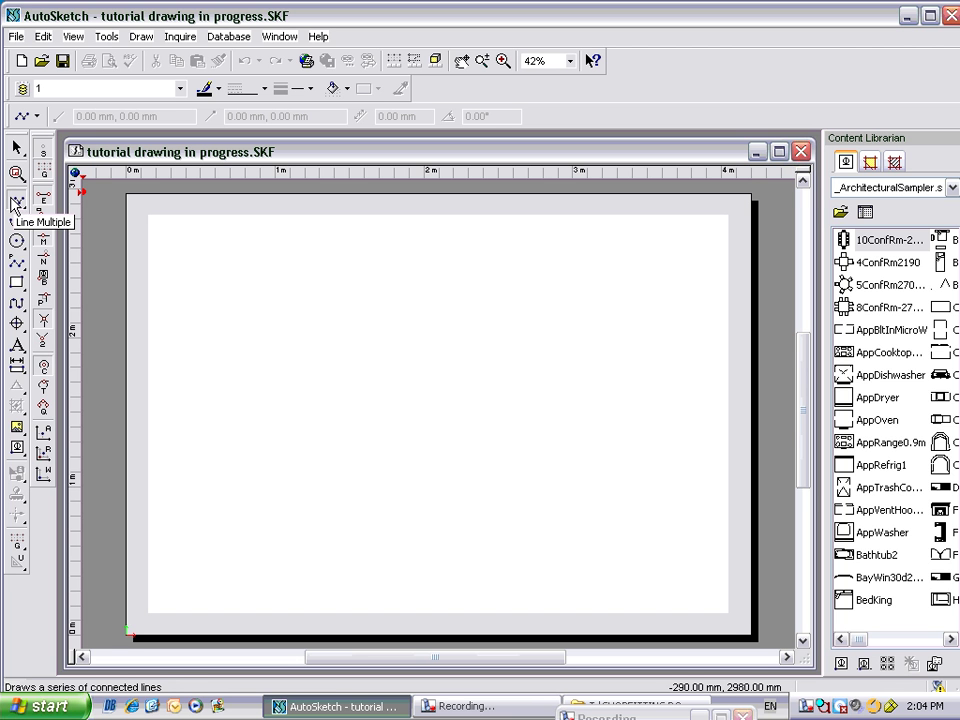
left_click(16, 207)
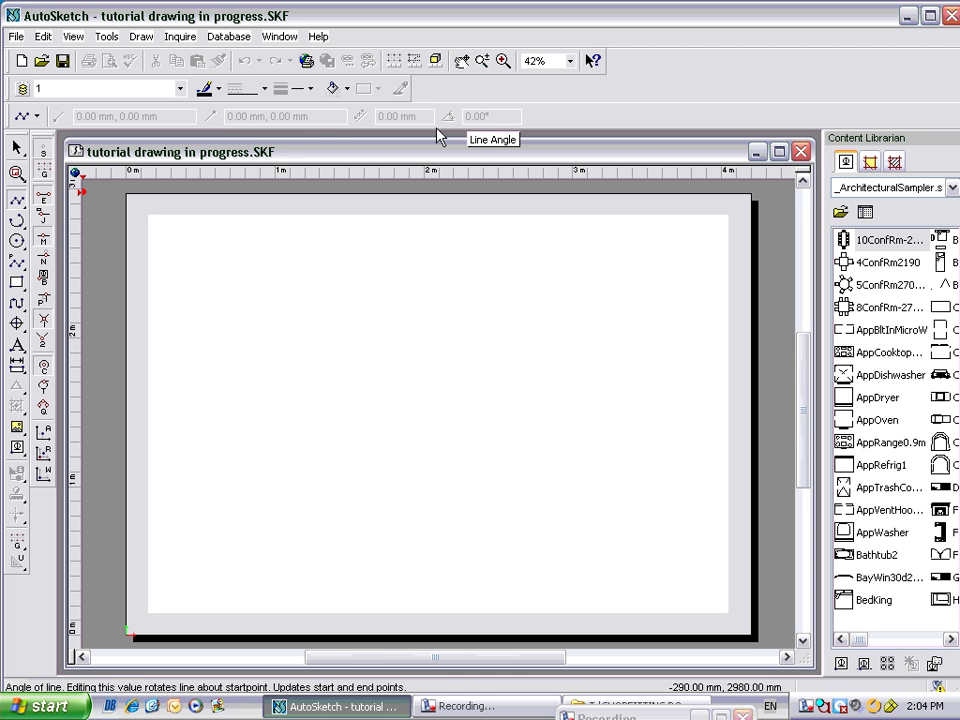
Choose Line Single from the line variants flyout
left_click(37, 117)
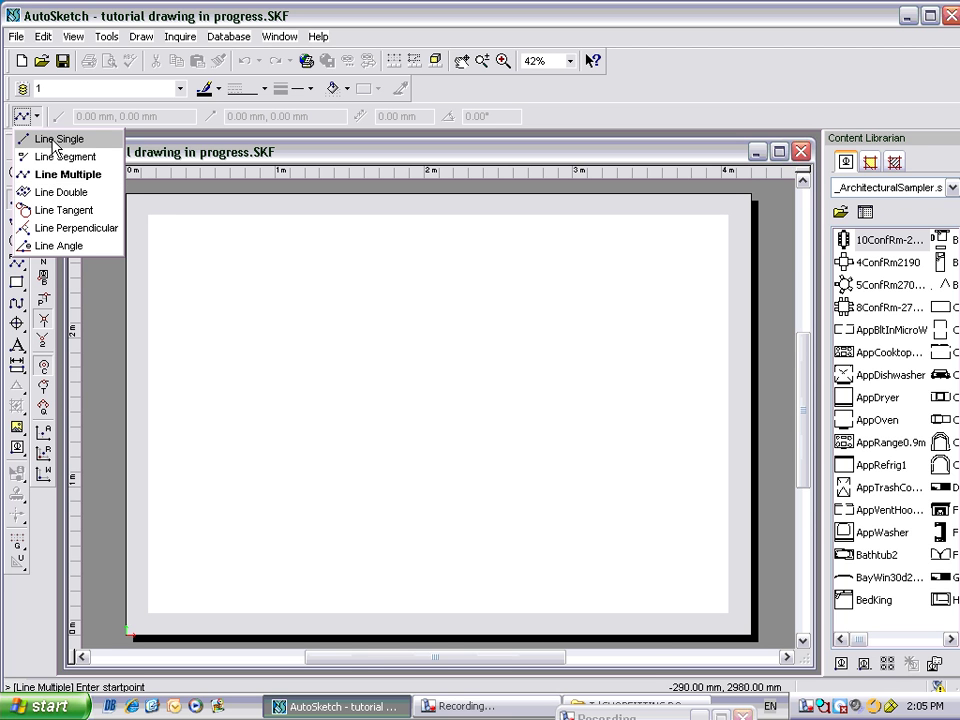
left_click(54, 141)
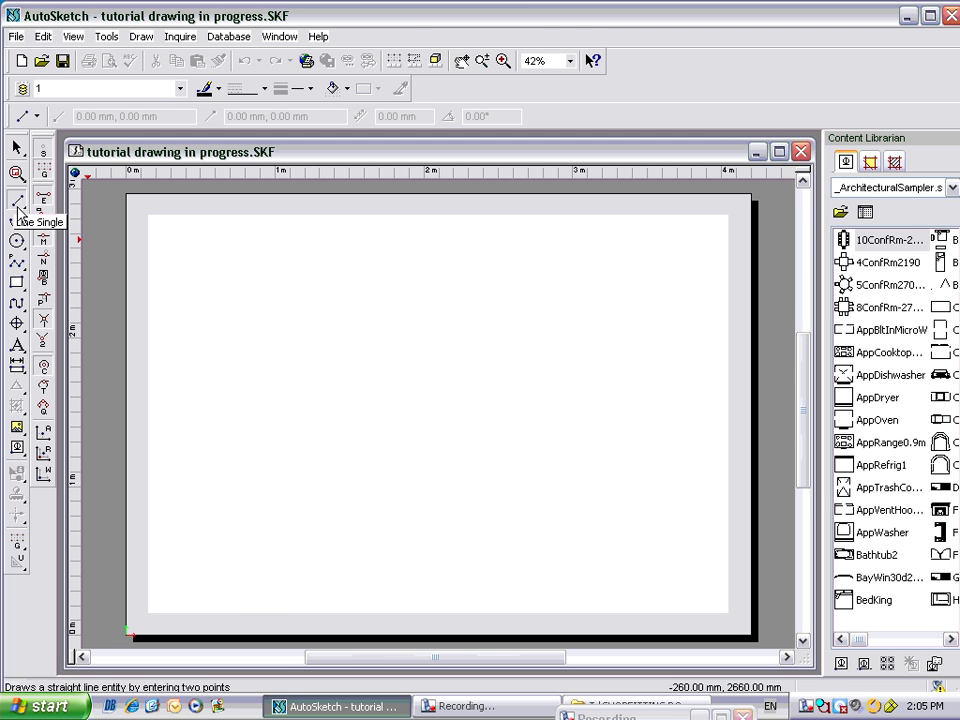
left_click(17, 148)
left_click_drag(208, 246, 655, 540)
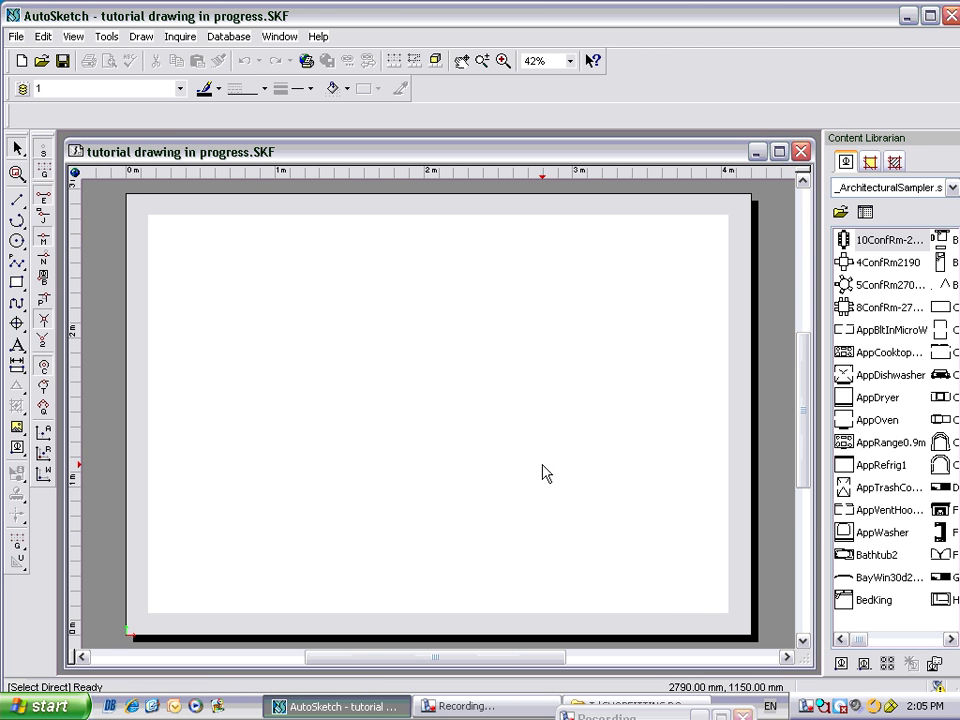
left_click(17, 201)
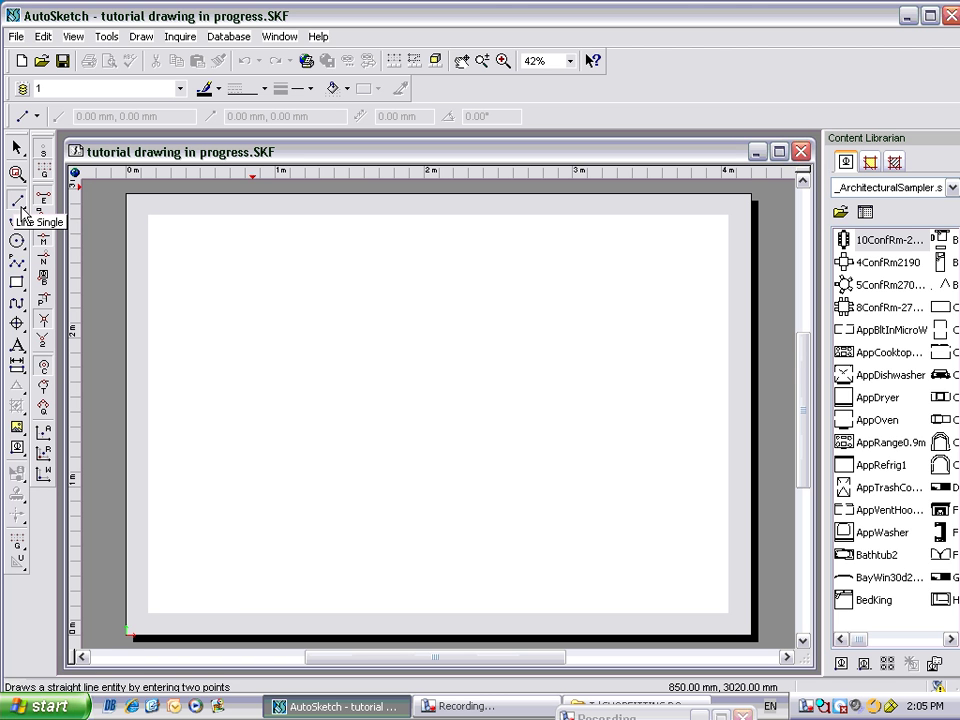
left_click(17, 202)
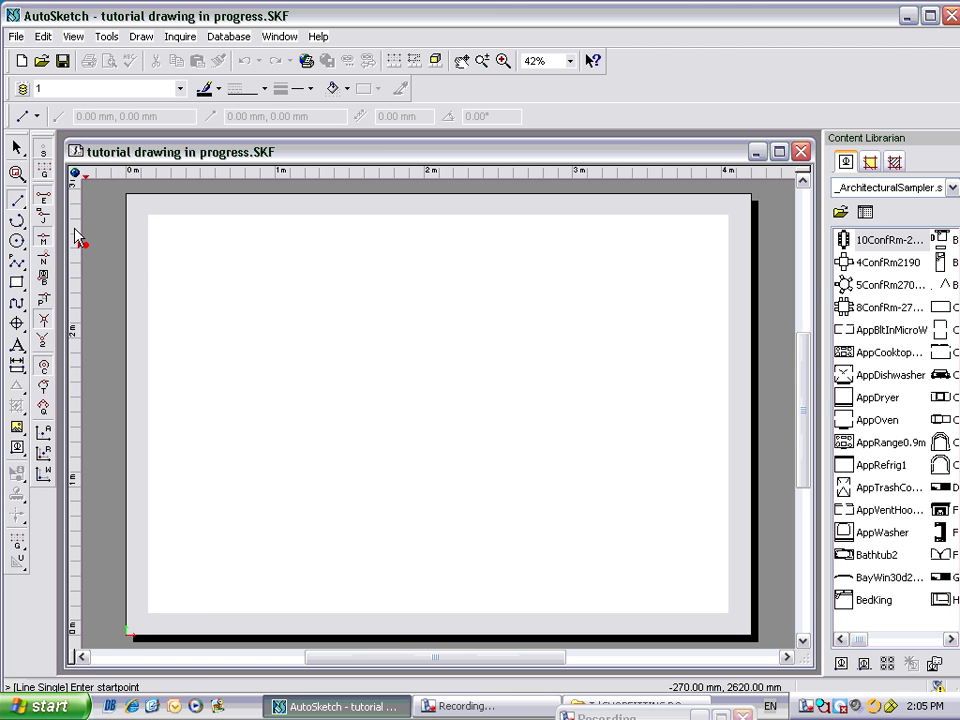
left_click(28, 150)
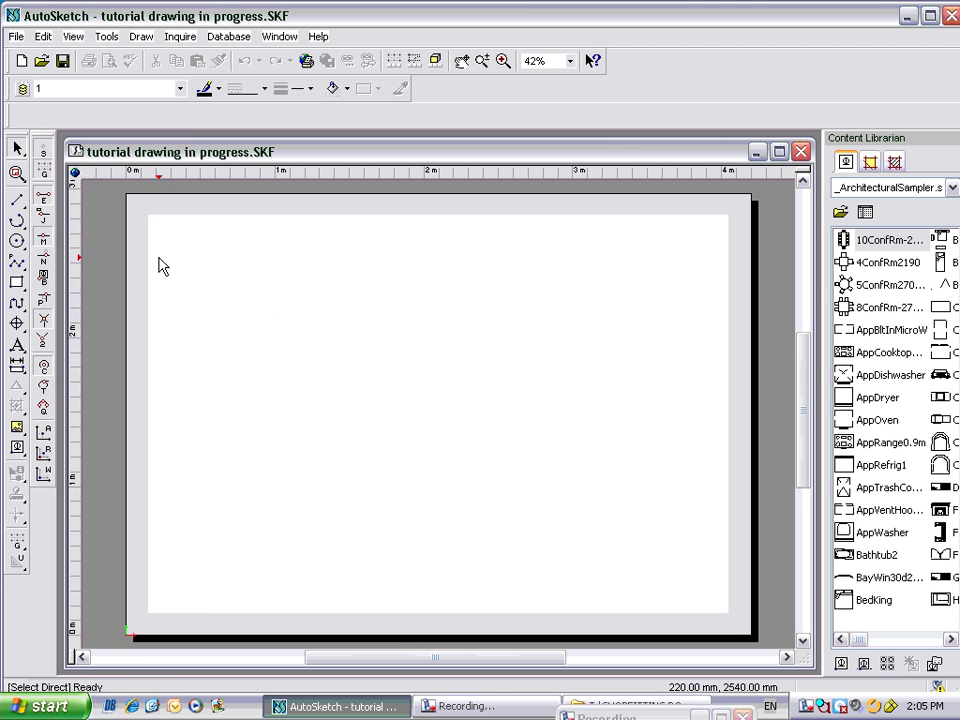
Draw a single line about 2900.79 mm long at 4.94° across the upper page
left_click(18, 207)
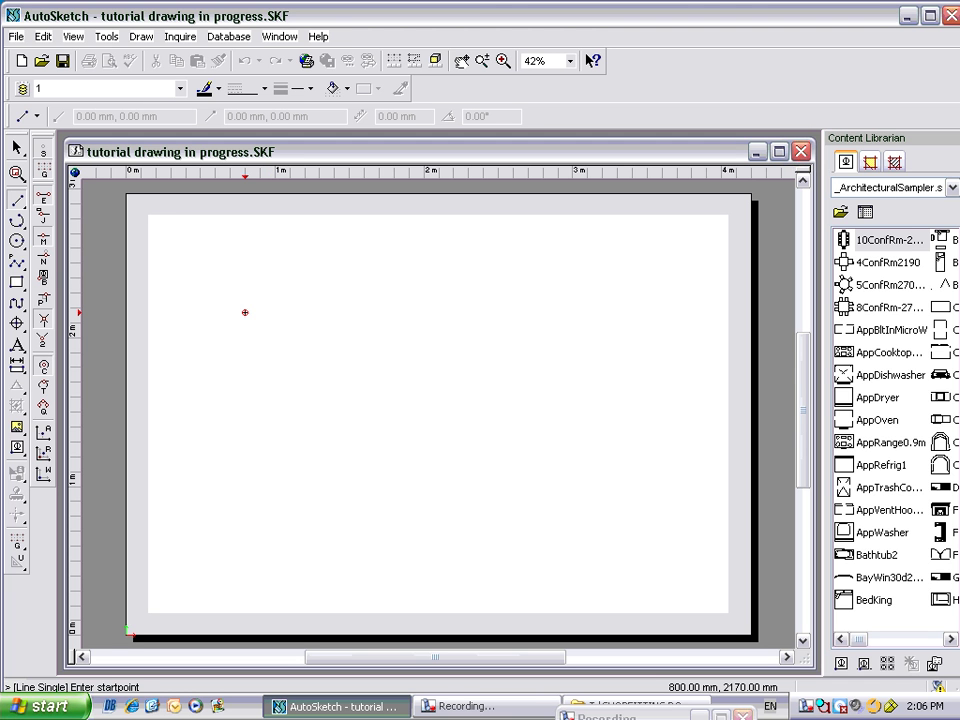
left_click(245, 312)
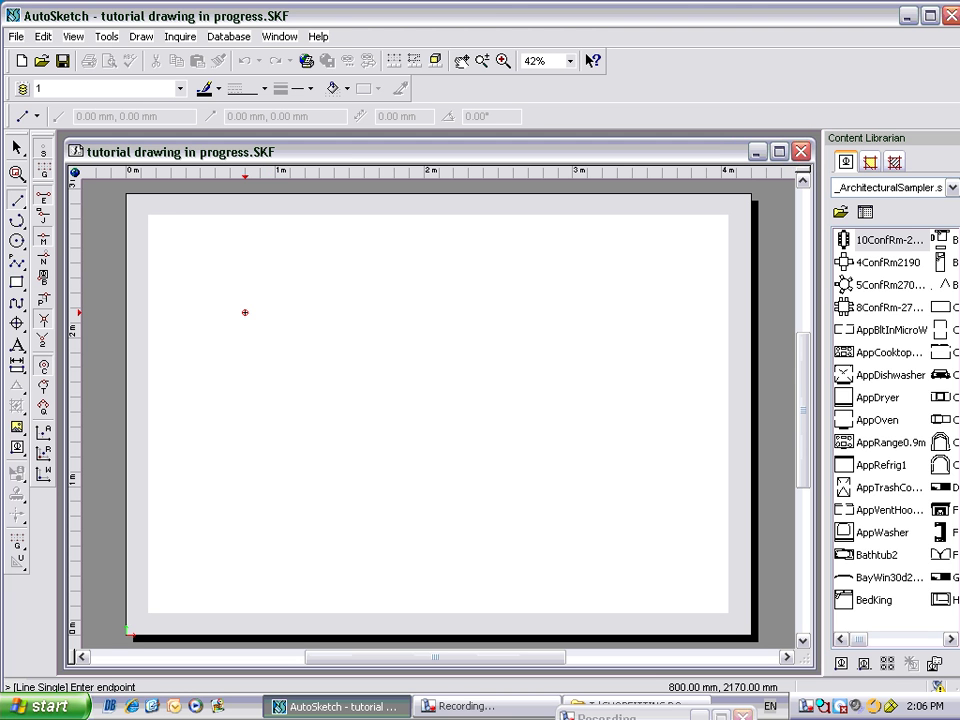
left_click(676, 275)
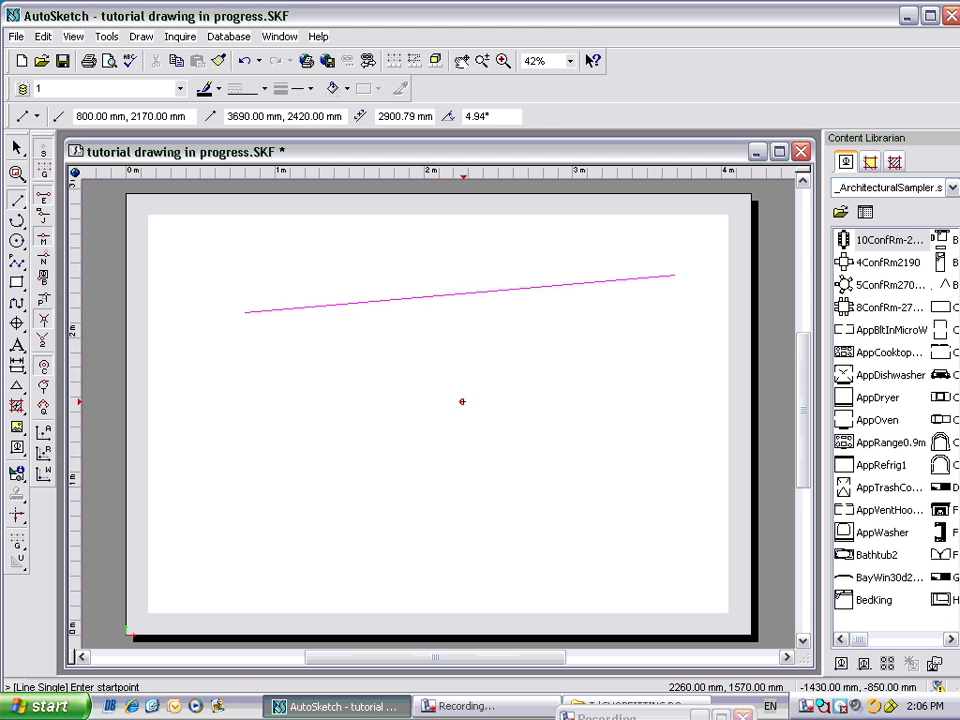
Reshape and move the line to 3118.11 mm at 341.10°, from 680,2330 to 3630,1320
key("Escape")
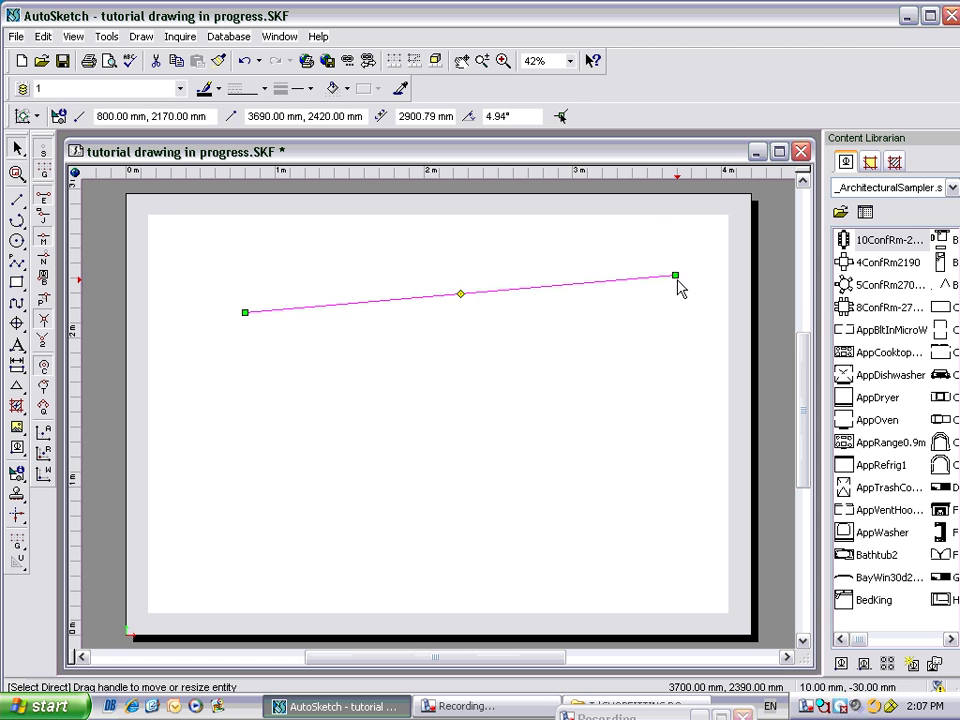
left_click_drag(677, 274, 647, 490)
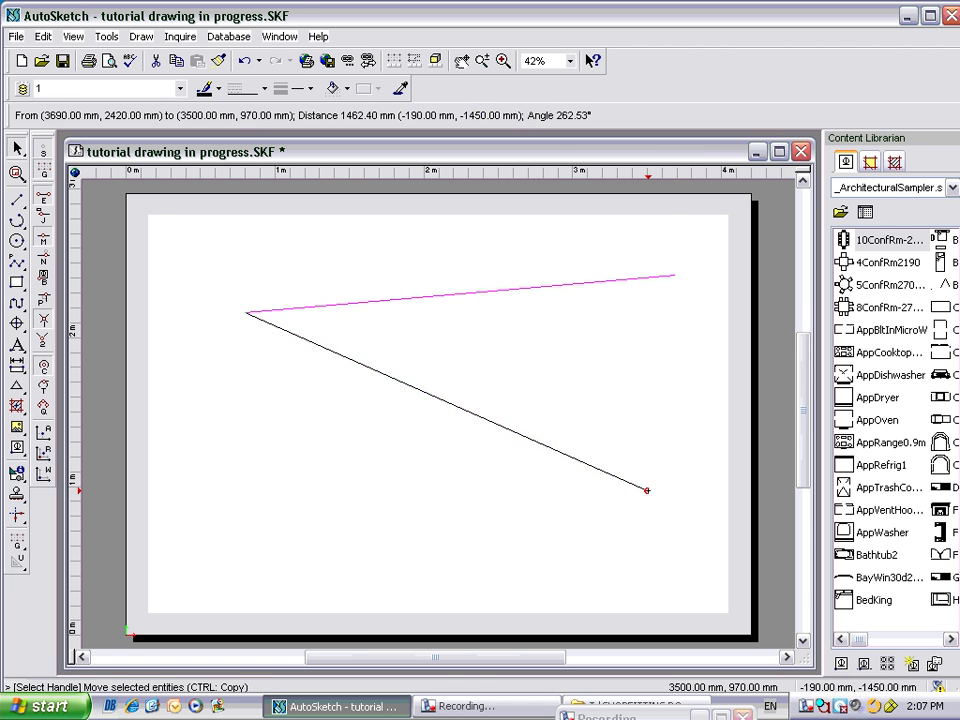
left_click_drag(444, 406, 390, 459)
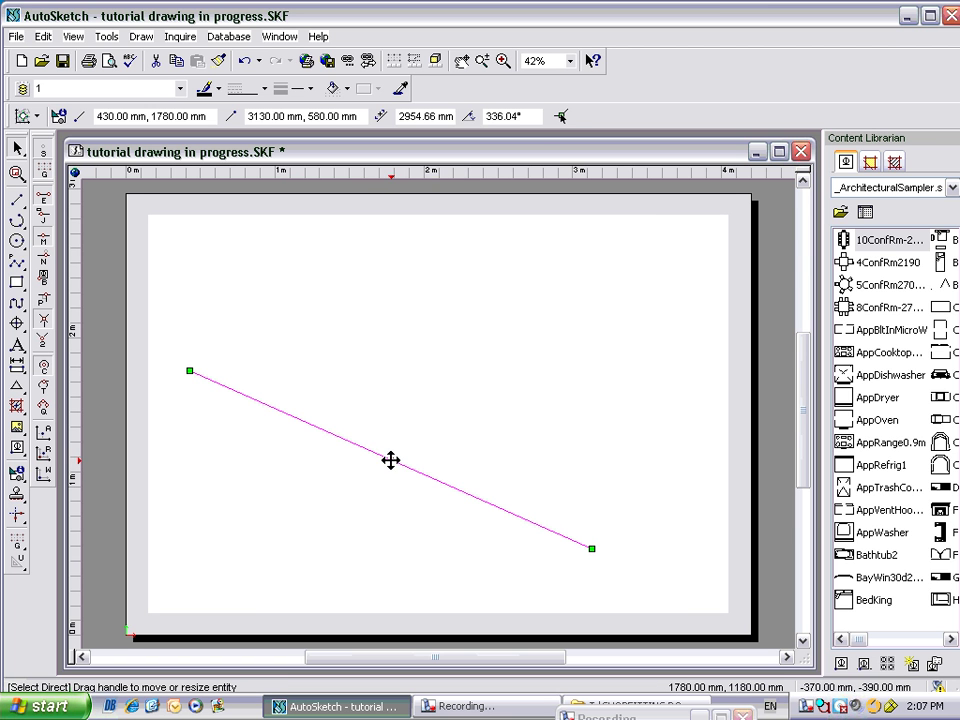
left_click_drag(390, 459, 464, 349)
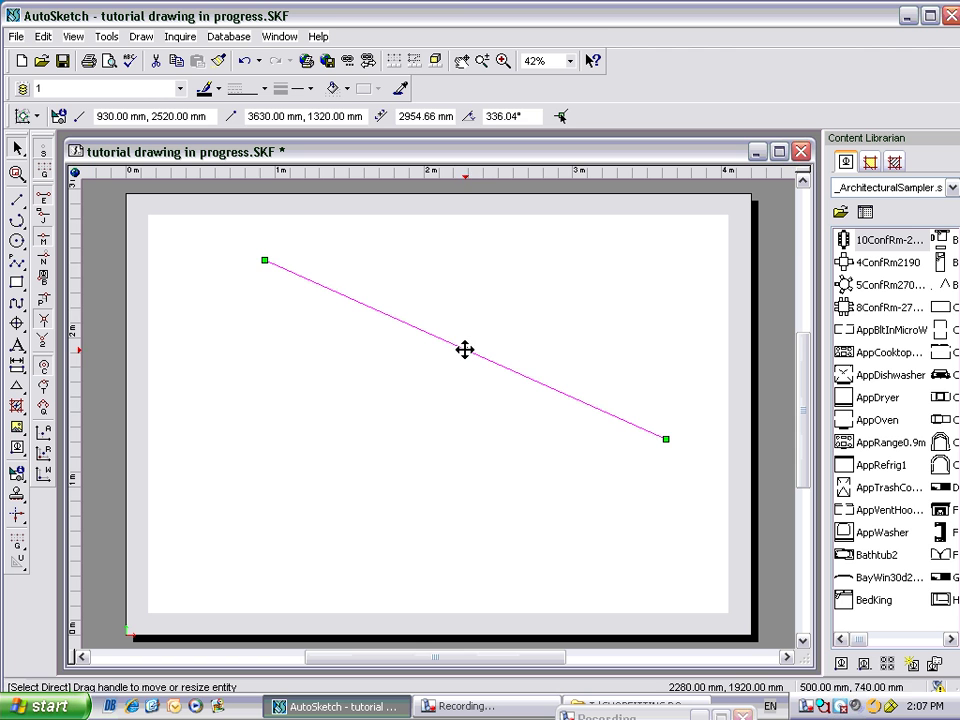
left_click_drag(265, 260, 227, 289)
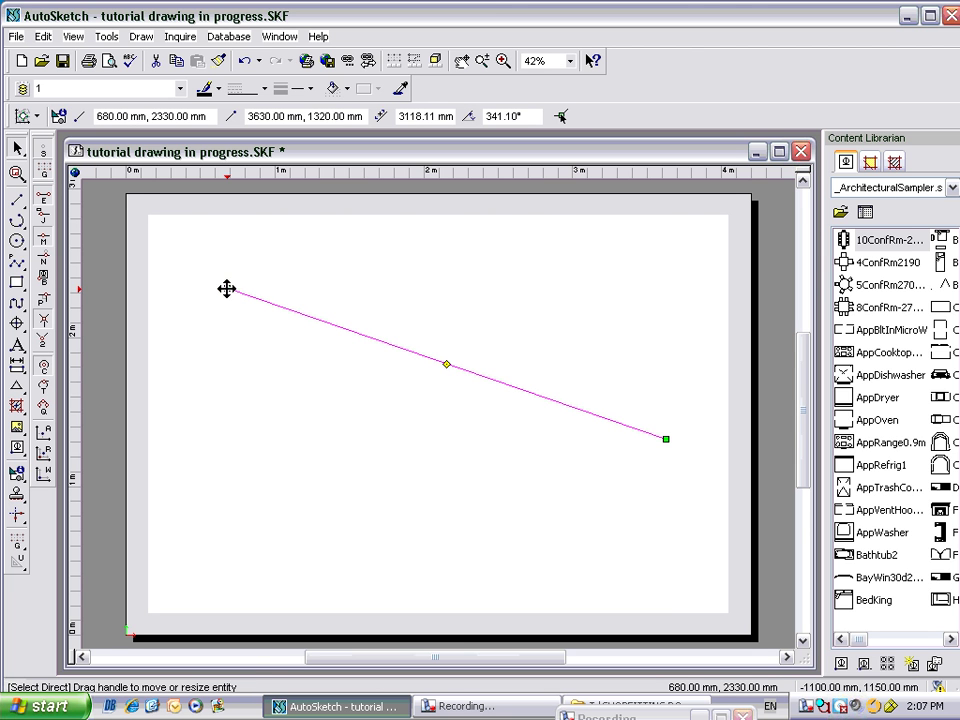
Dismiss the right-click menu and select the sloping 3118.11 mm line to show its handles
right_click(377, 425)
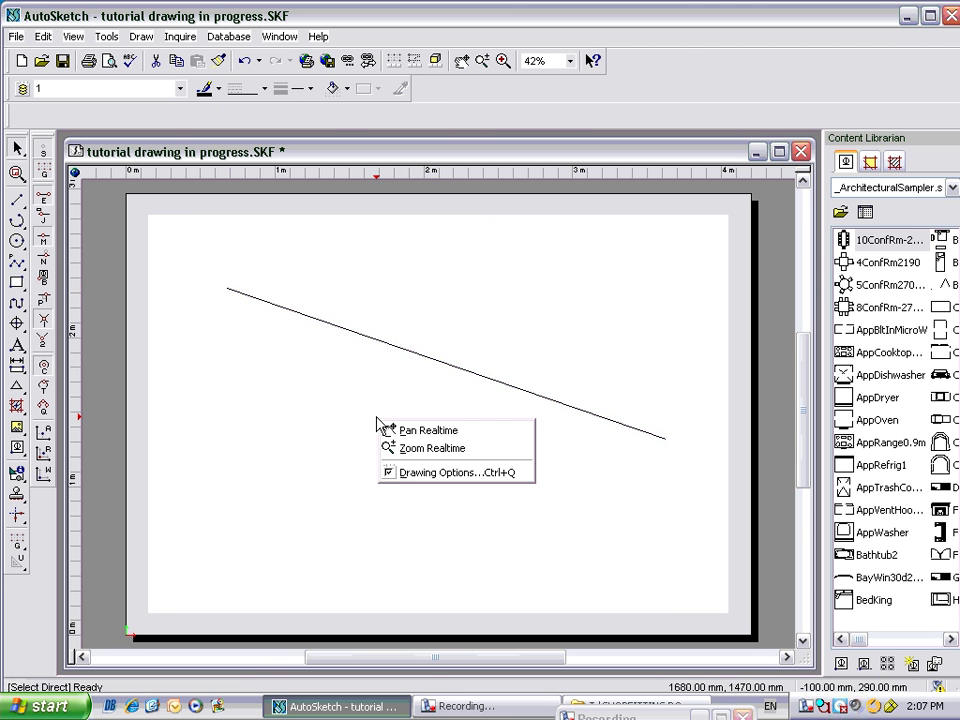
left_click(317, 441)
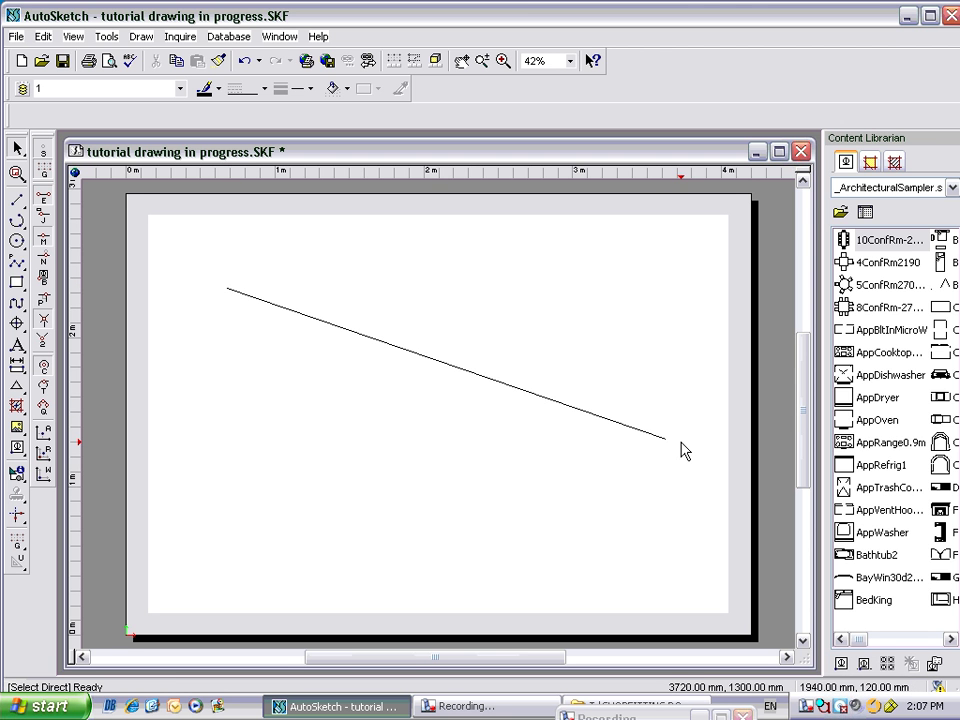
left_click(441, 367)
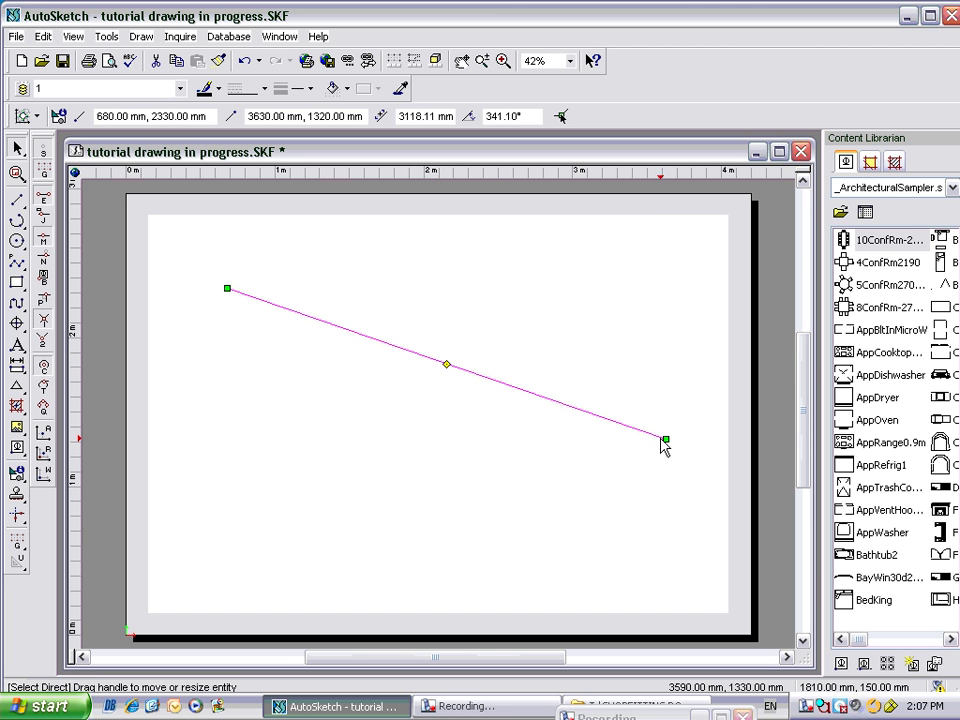
Raise the line's right end to nearly level, 357.46°, and set its length to 3000 mm
left_click_drag(664, 440, 664, 308)
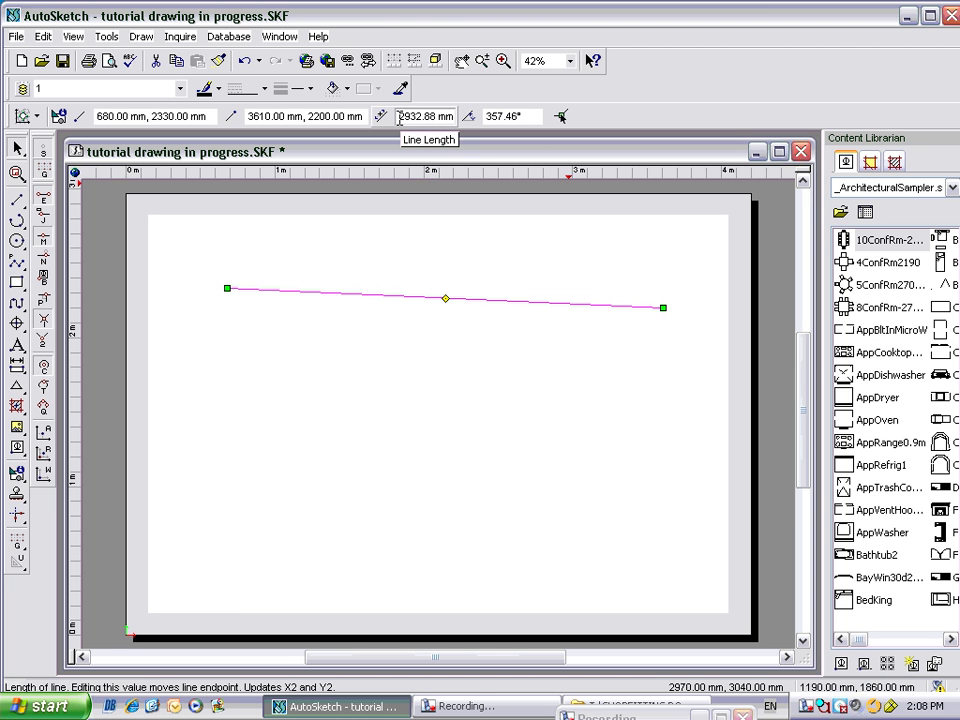
left_click_drag(400, 117, 451, 118)
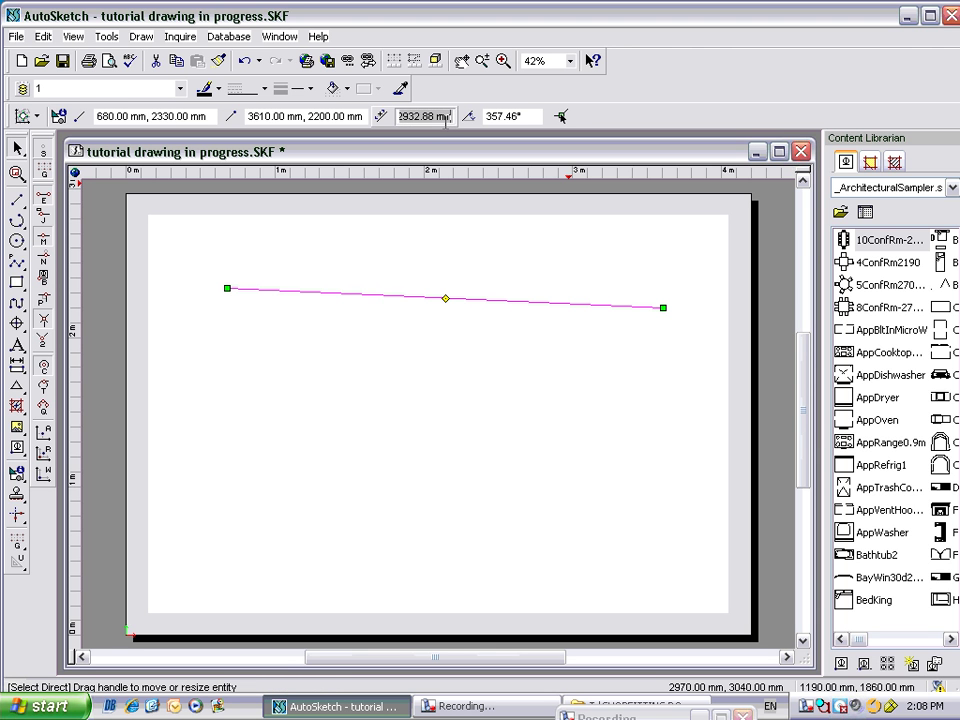
type("3000")
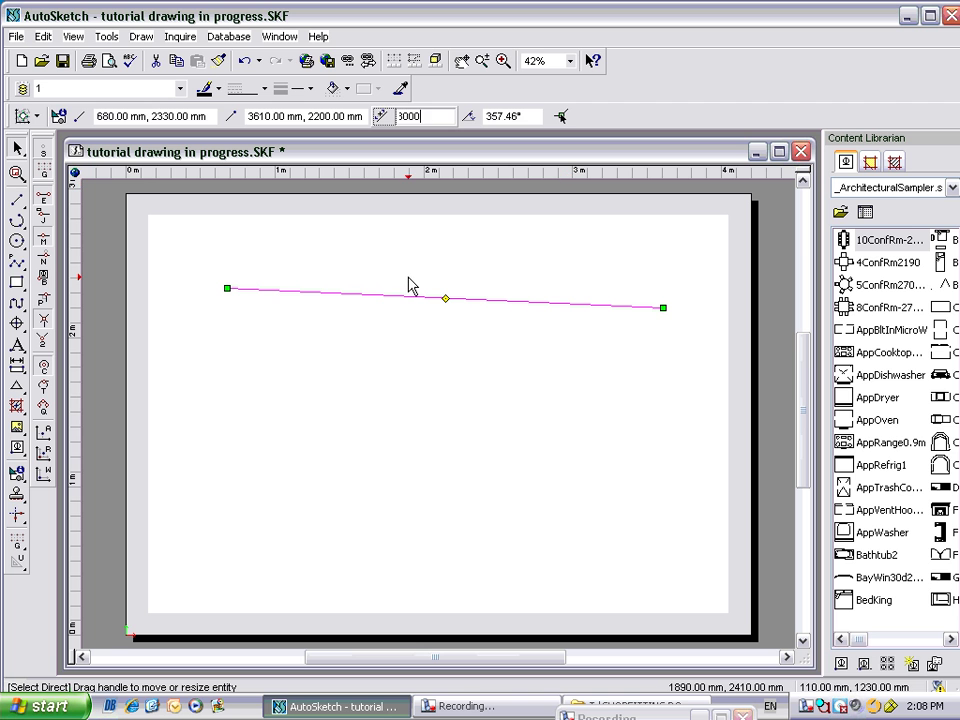
key("Return")
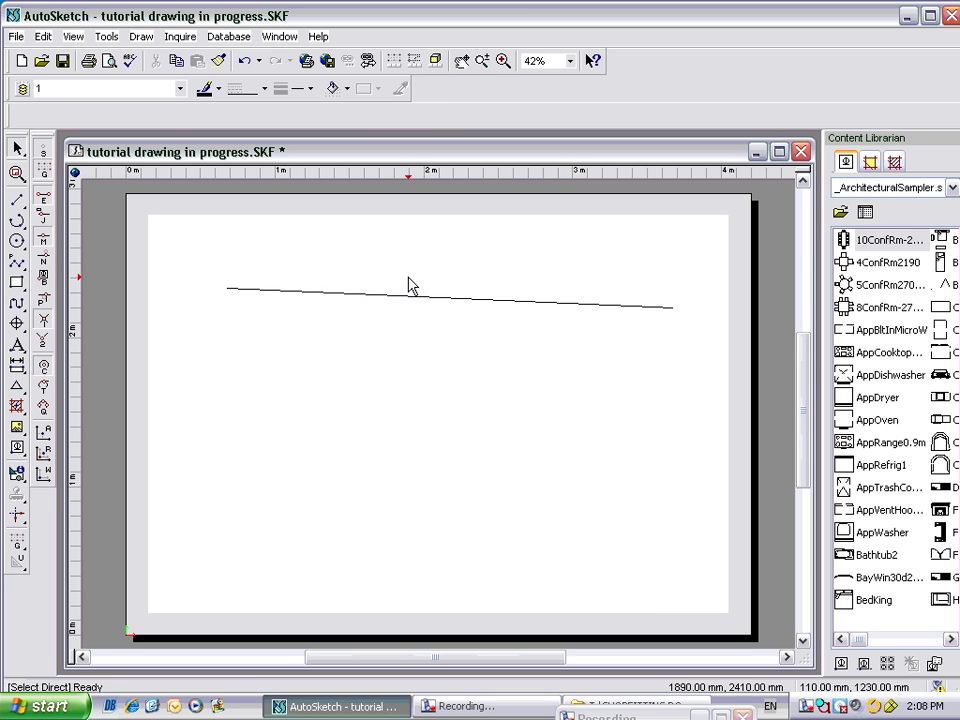
Reselect the 3000 mm line ending at 3677.05, 2197.03, then deselect it
left_click(468, 299)
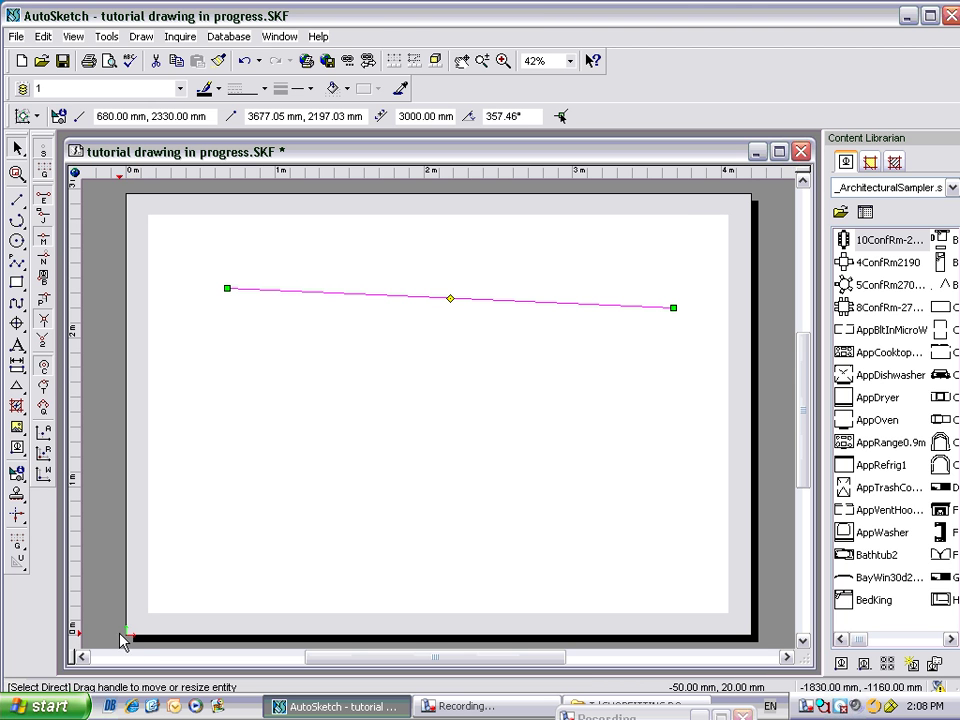
key("Escape")
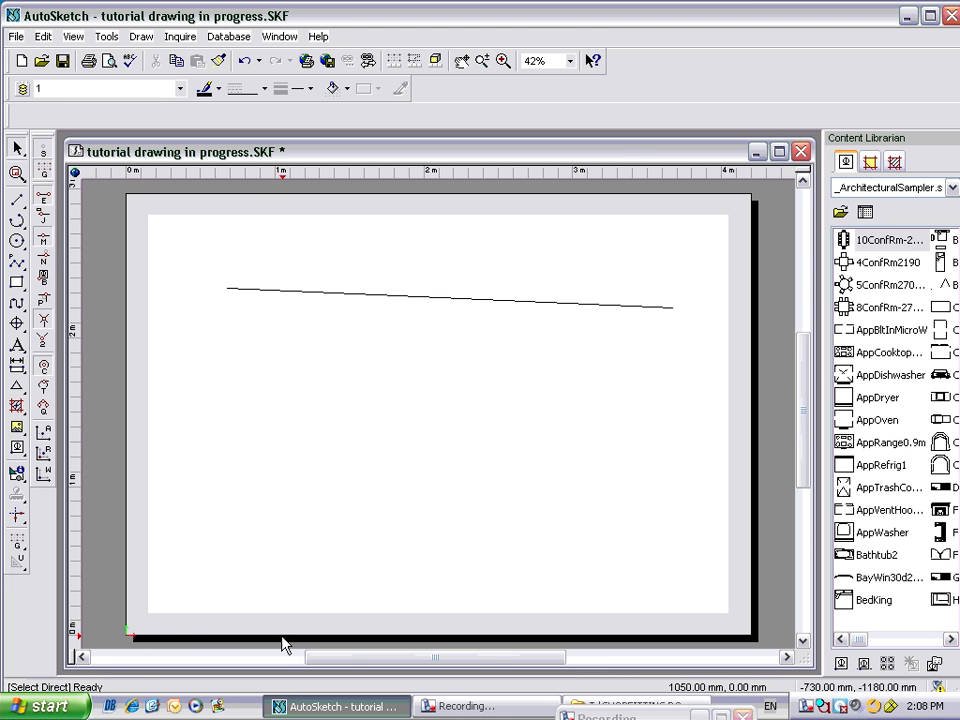
Zoom into the page's bottom-left corner to confirm the origin at 0,0, then zoom back out to about 125%
scroll(130, 640, "up", 5)
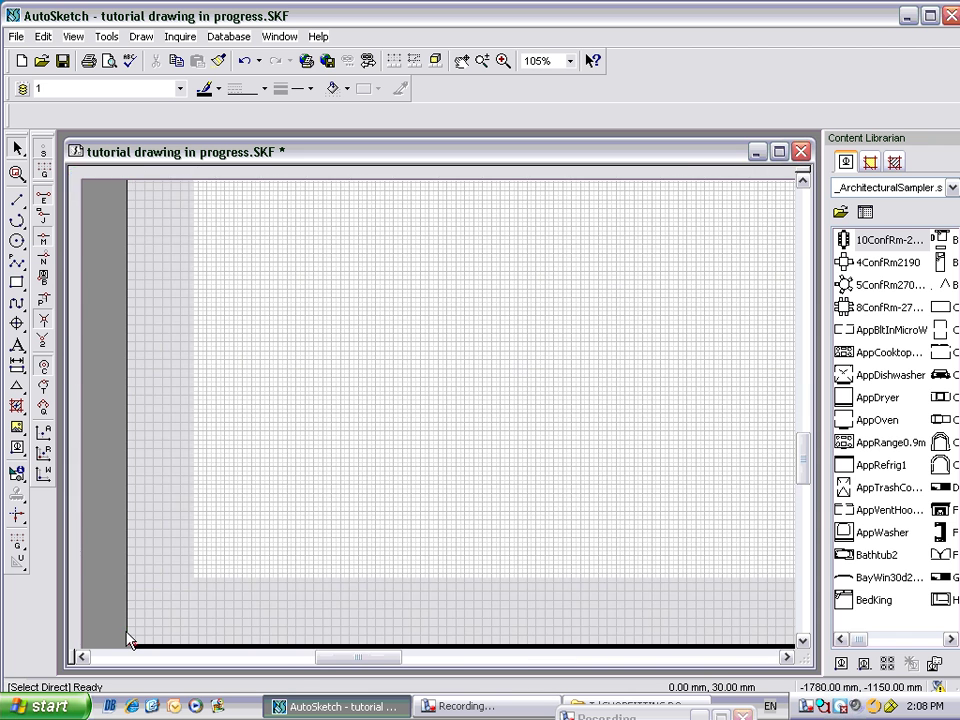
left_click(802, 640)
scroll(143, 617, "up", 2)
scroll(143, 617, "up", 2)
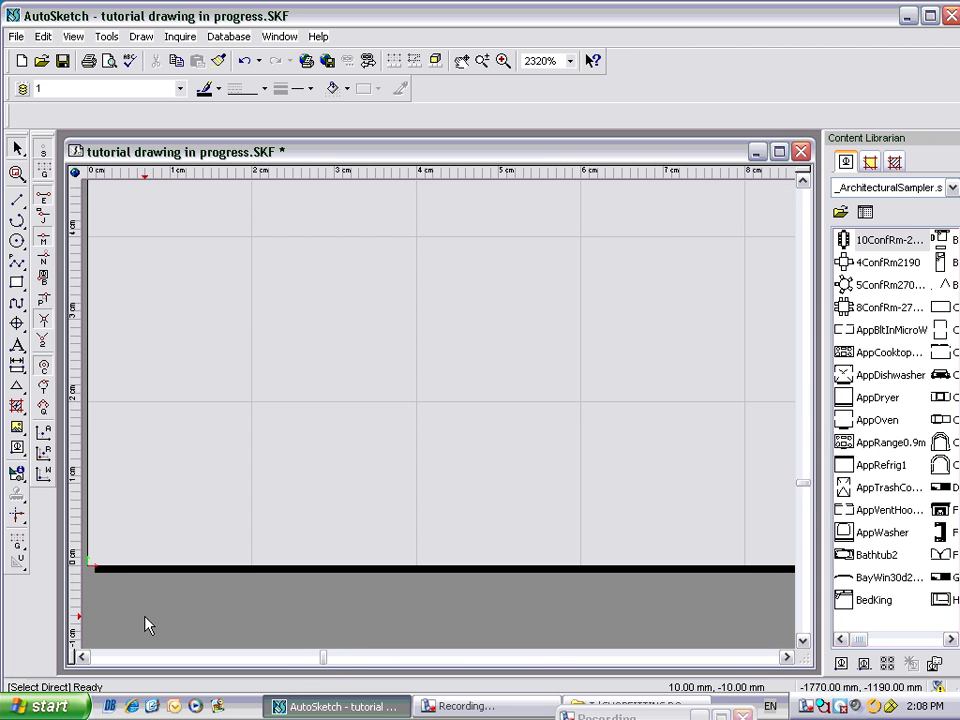
left_click(303, 658)
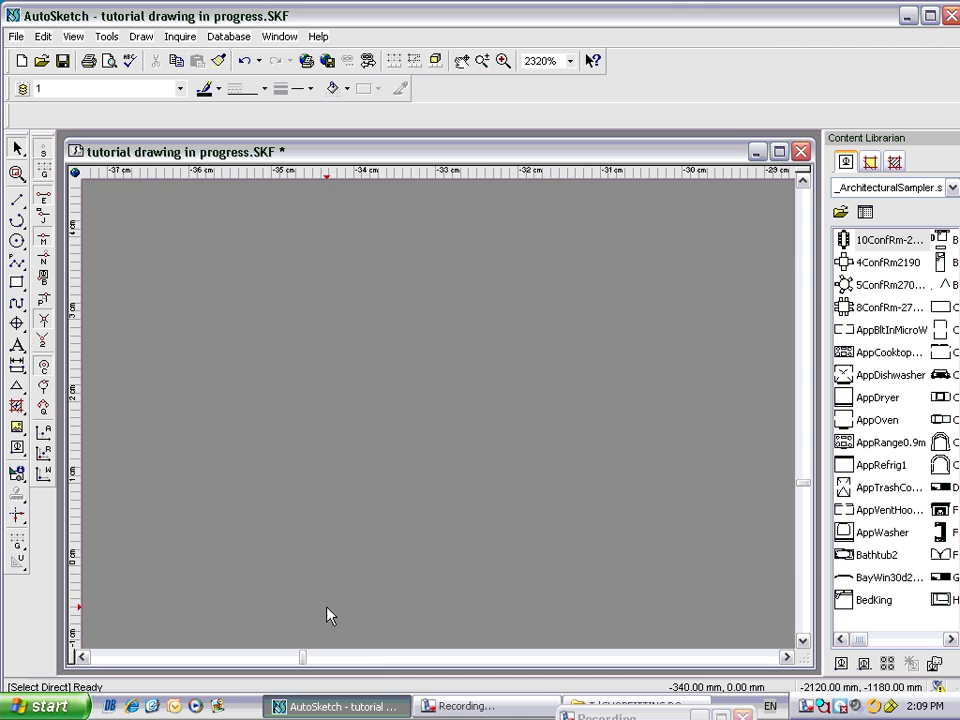
scroll(583, 558, "down", 2)
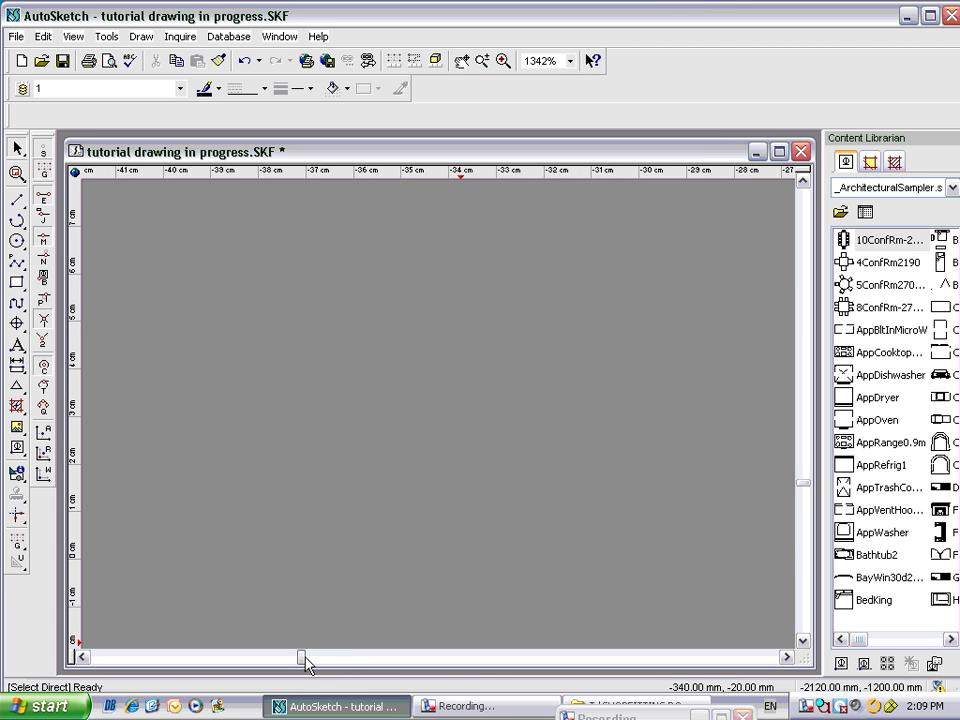
scroll(306, 540, "down", 5)
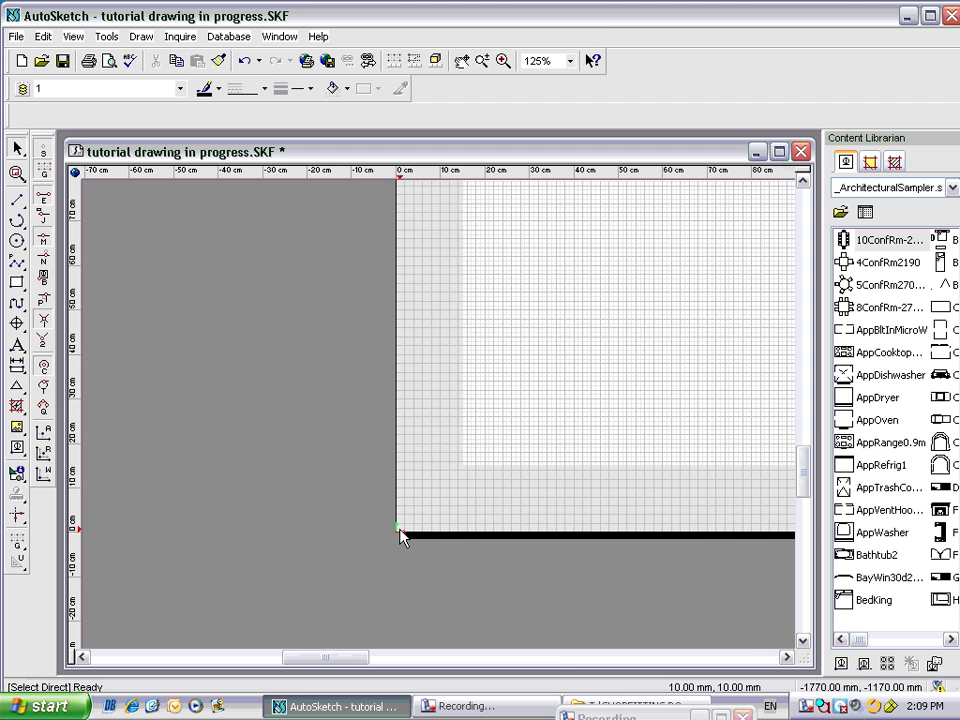
Zoom out to 42% and select the line to confirm its 3000 mm length at 357.46°
scroll(400, 537, "down", 3)
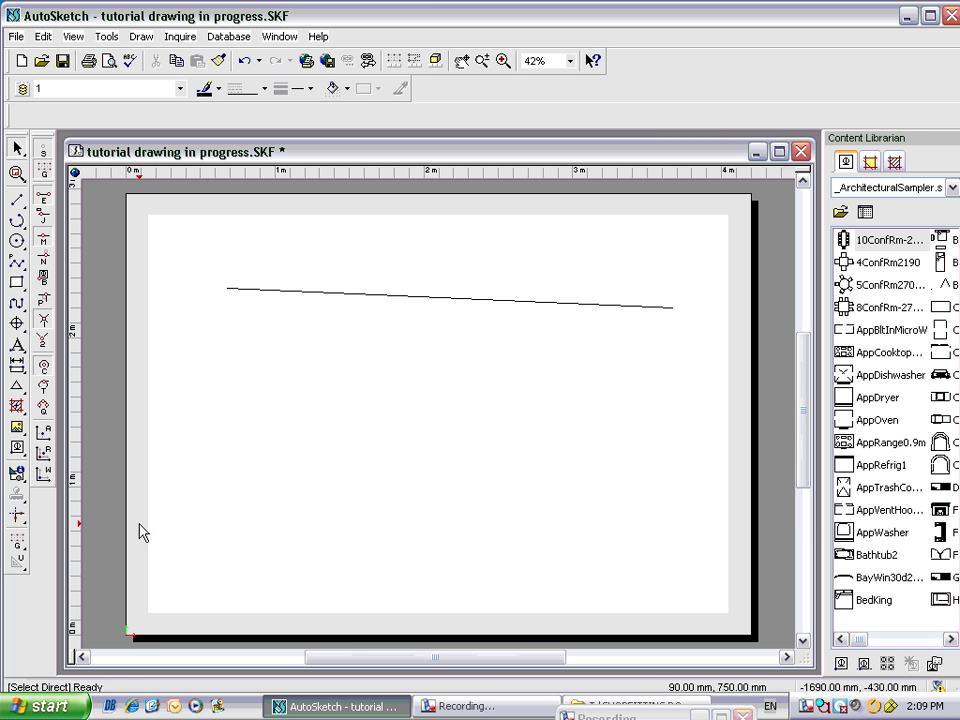
left_click(443, 299)
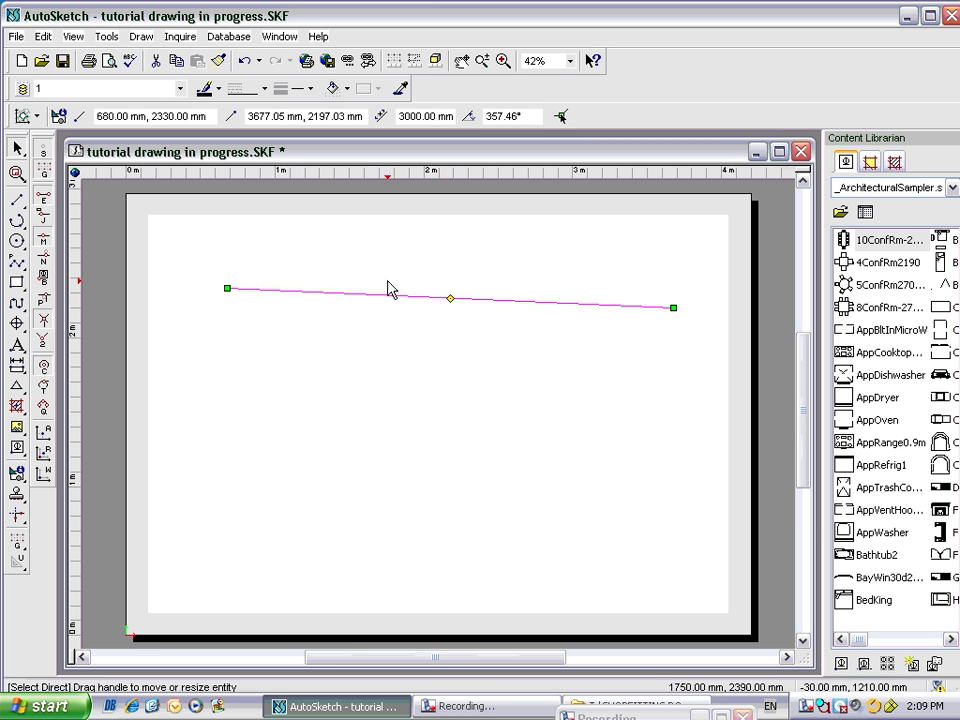